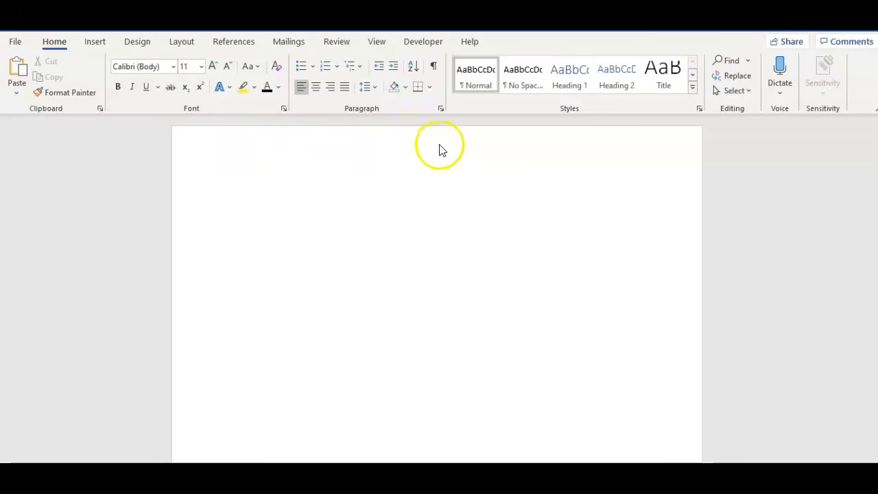
# Set the page margins to the Normal preset, 1" on every side
pyautogui.click(182, 43)
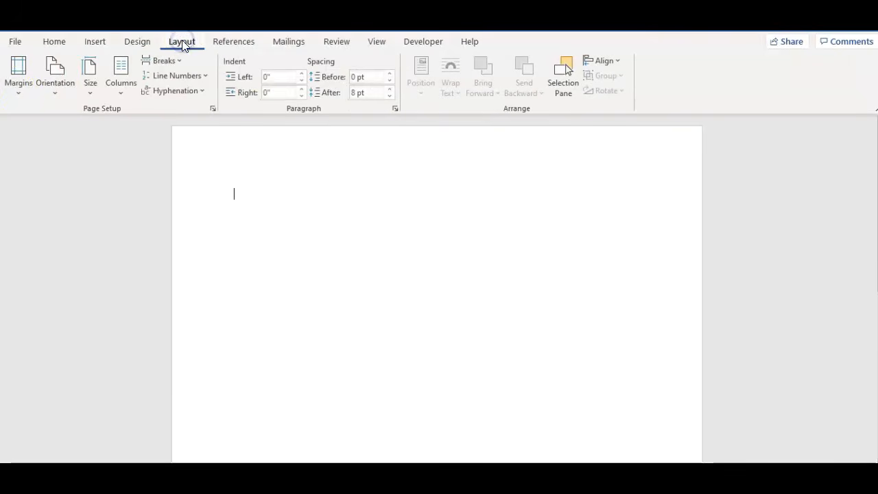
pyautogui.click(16, 94)
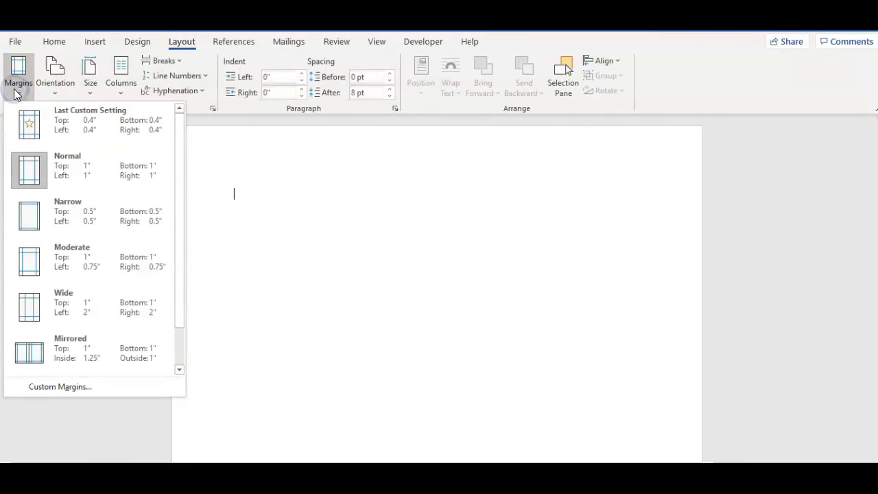
pyautogui.click(118, 180)
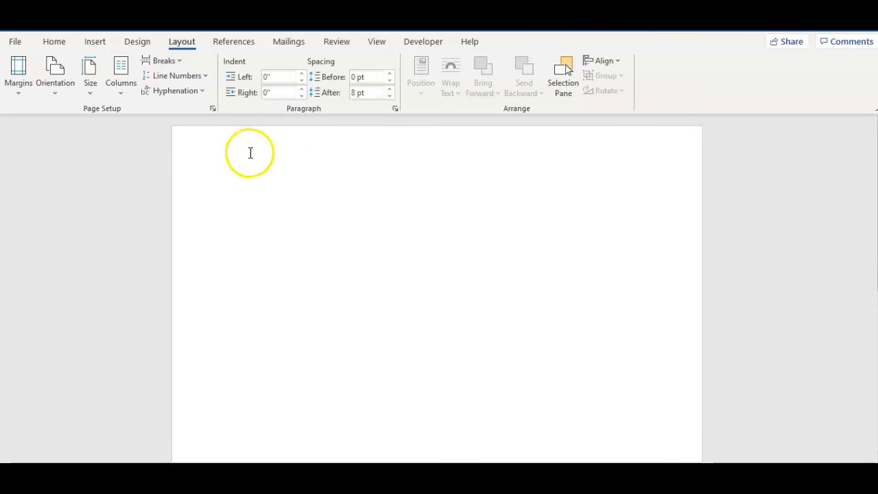
# Insert a right-aligned page number at the top of the page using the Plain Number 3 style
pyautogui.click(96, 43)
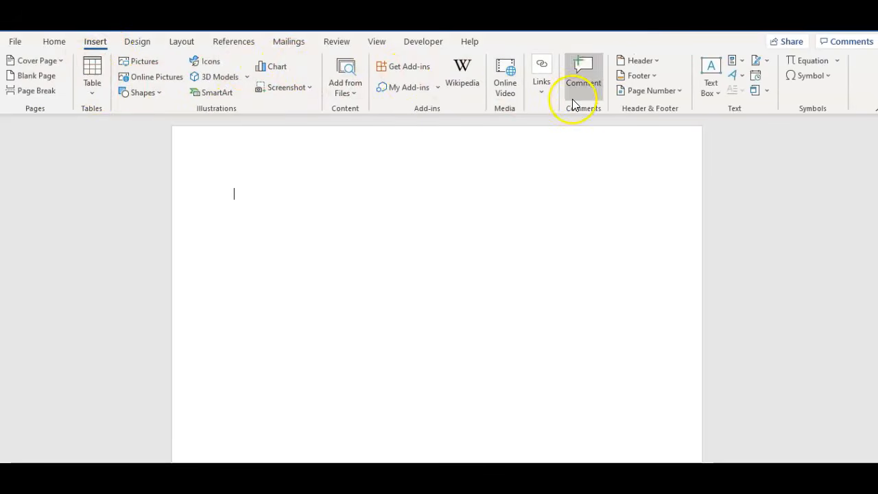
pyautogui.click(678, 90)
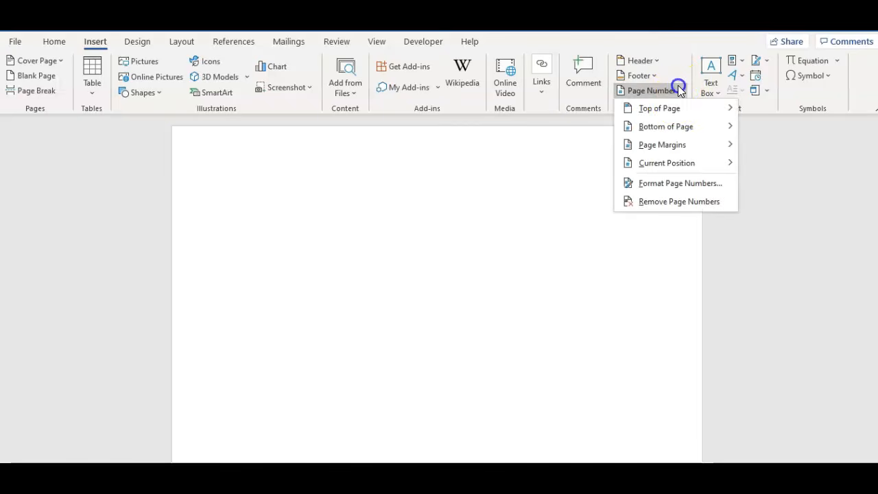
pyautogui.moveTo(675, 111)
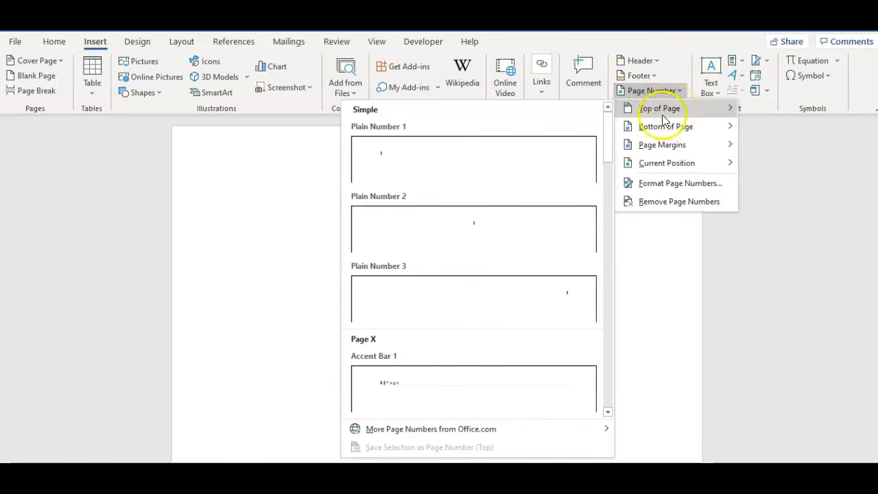
pyautogui.click(494, 315)
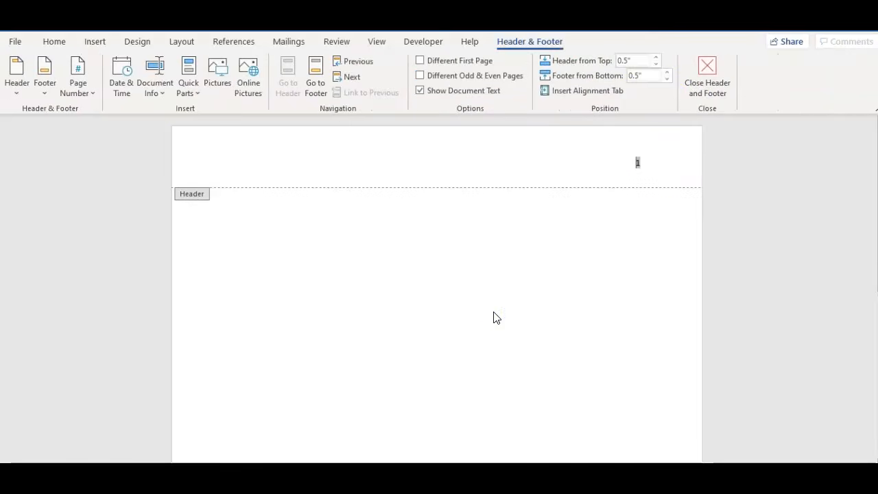
# Format the header page number in Times New Roman, size 12
pyautogui.doubleClick(637, 164)
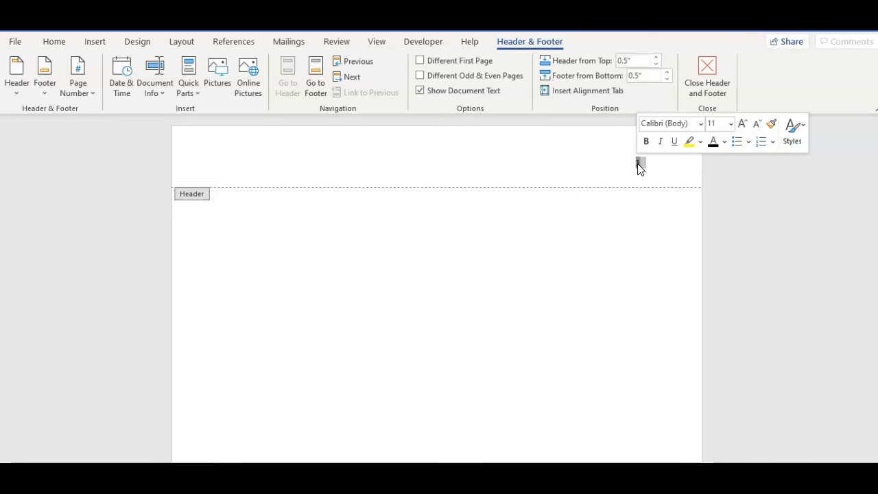
pyautogui.click(699, 125)
pyautogui.click(695, 217)
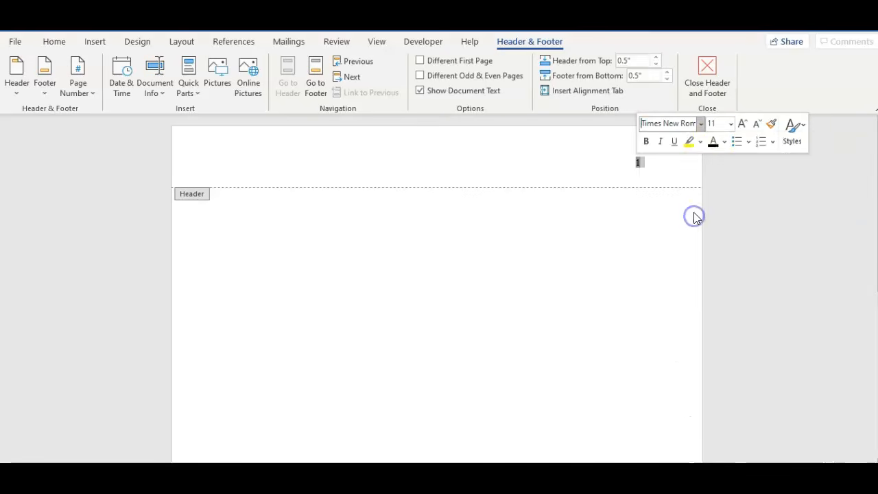
pyautogui.rightClick(640, 164)
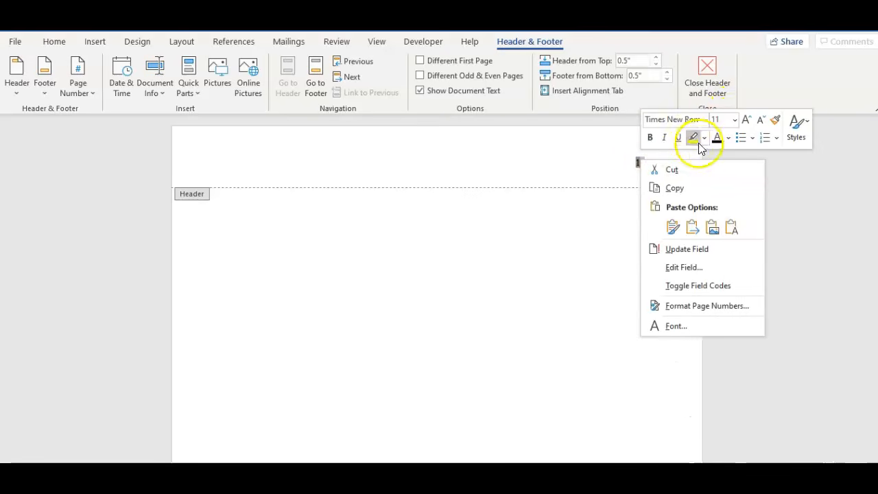
pyautogui.click(734, 119)
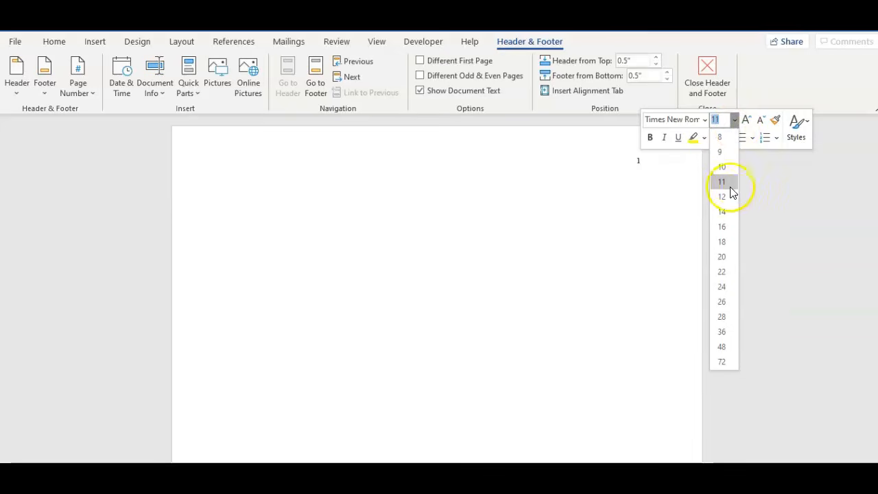
pyautogui.click(730, 197)
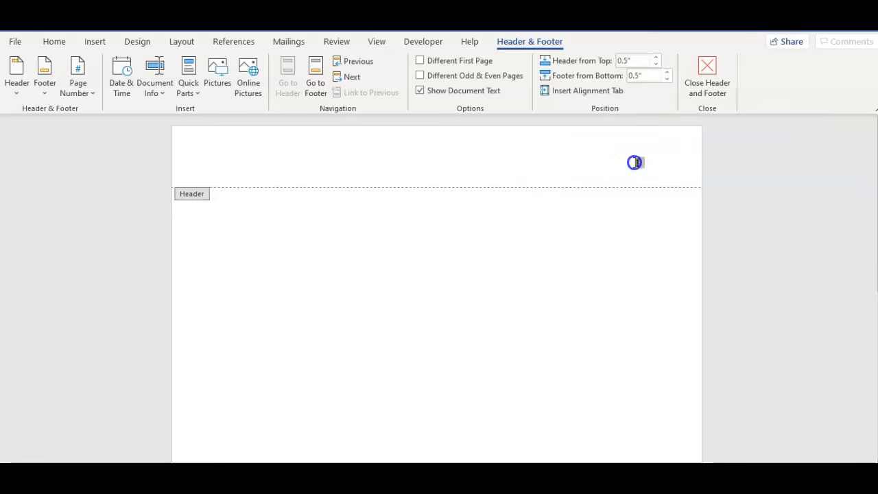
pyautogui.click(57, 43)
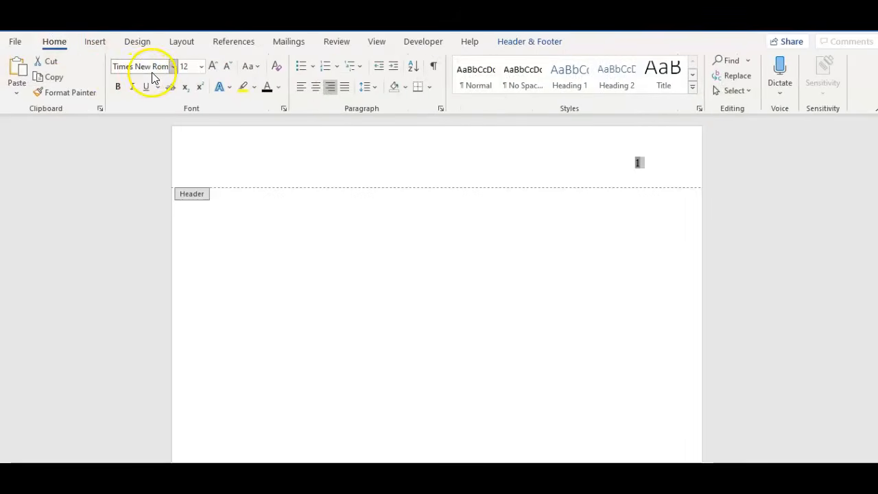
pyautogui.click(173, 67)
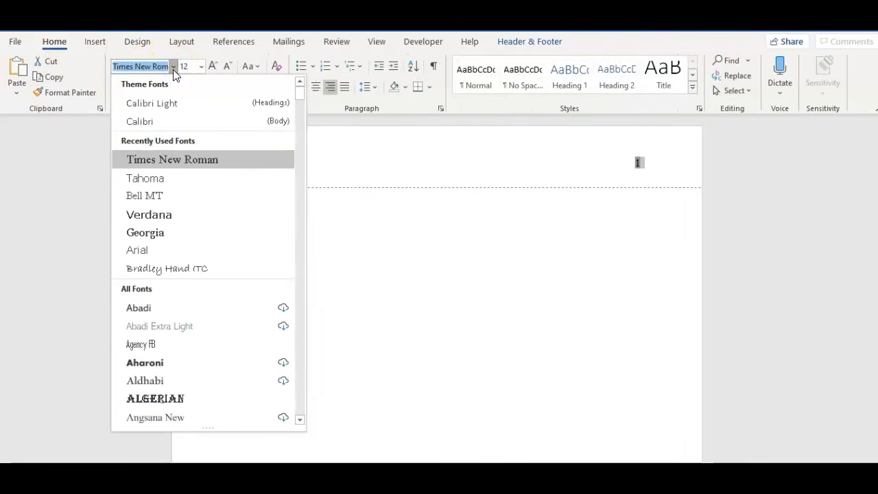
pyautogui.click(173, 67)
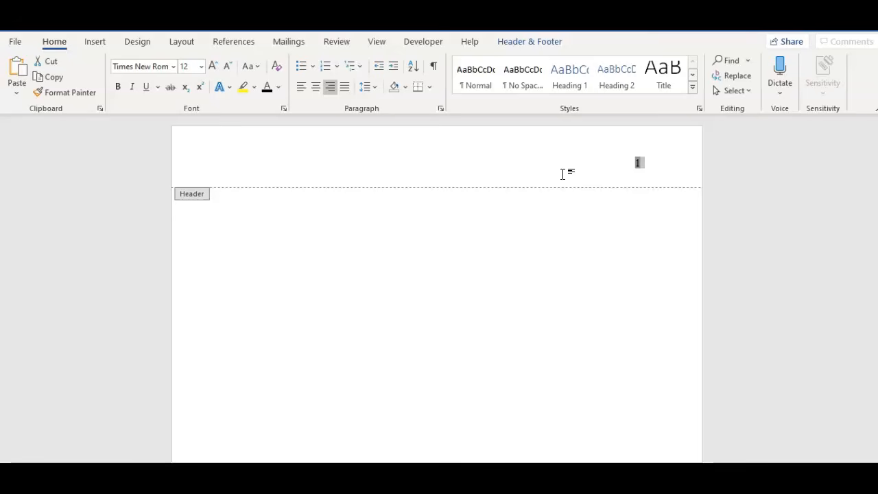
# Leave the header and set the body text font to Times New Roman, size 12
pyautogui.doubleClick(539, 210)
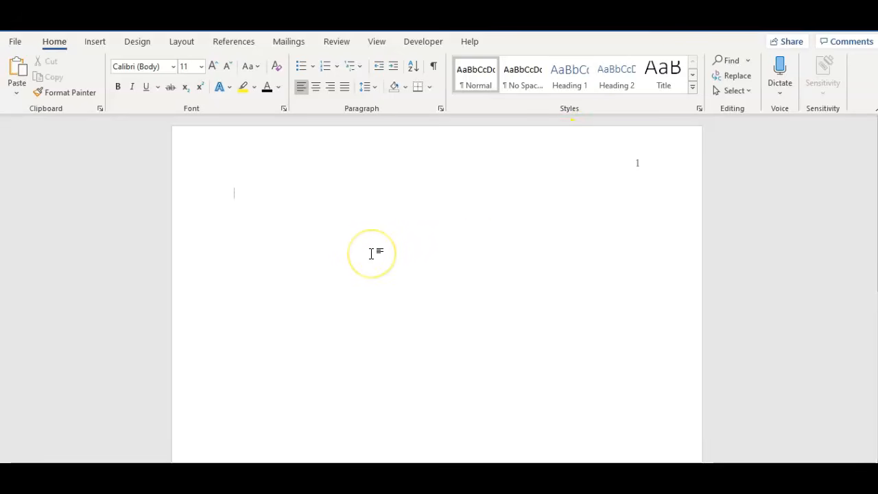
pyautogui.click(173, 69)
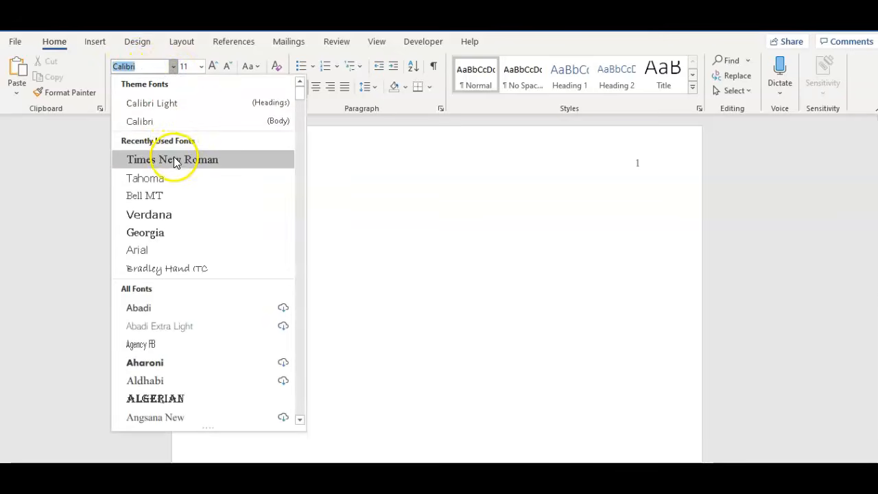
pyautogui.click(173, 159)
pyautogui.click(201, 67)
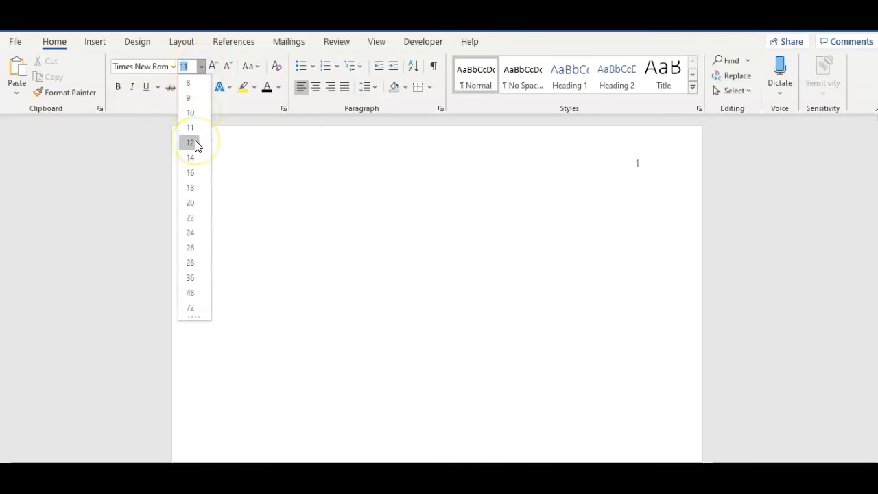
pyautogui.click(195, 142)
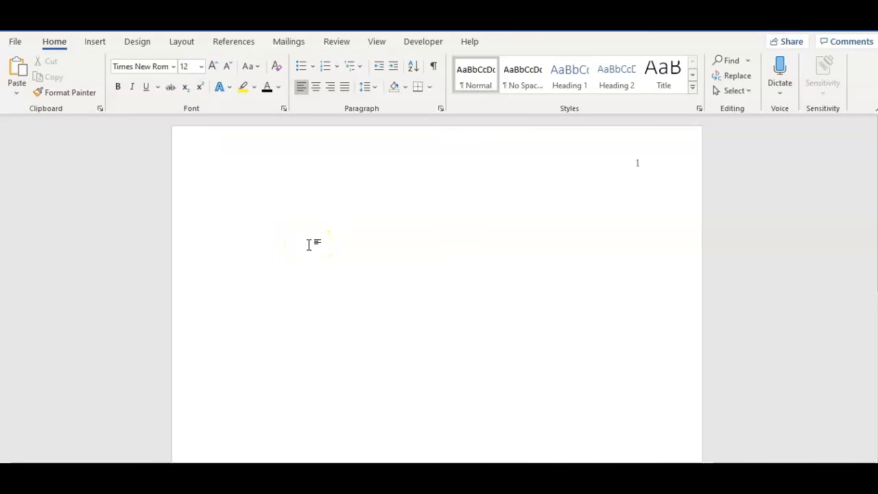
# Remove the space after the body paragraph and set its line spacing to 2.0
pyautogui.click(380, 93)
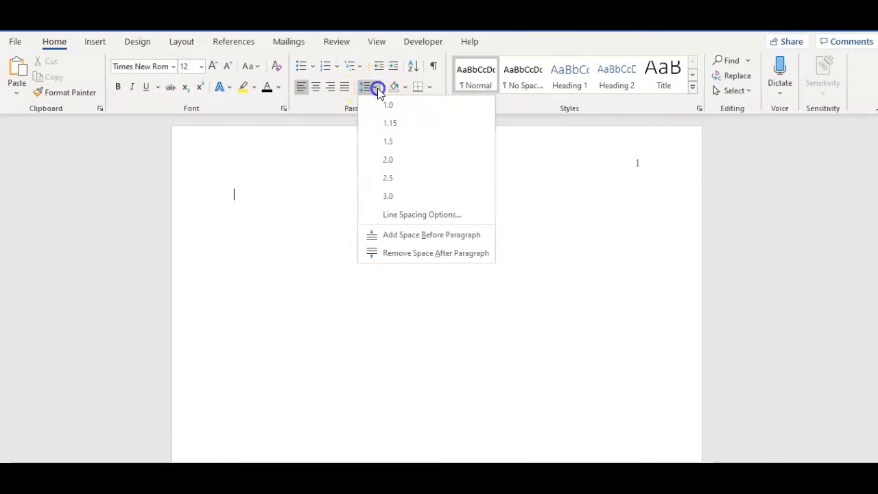
pyautogui.click(391, 254)
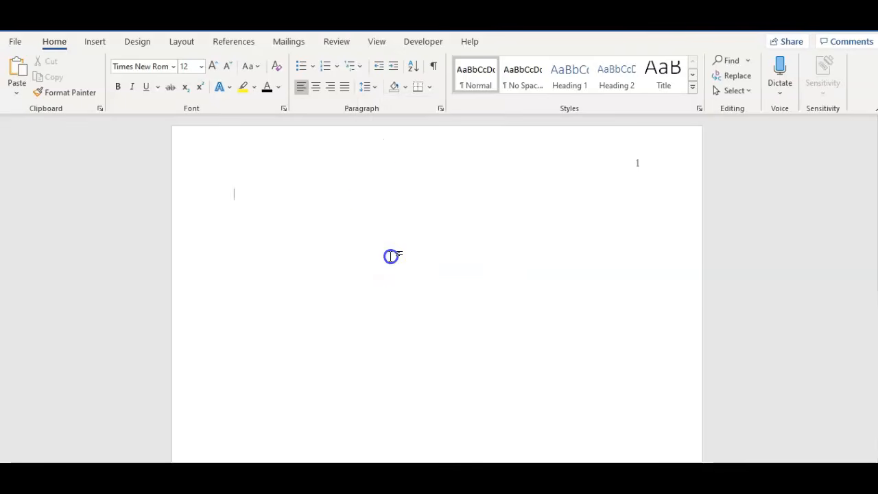
pyautogui.click(375, 94)
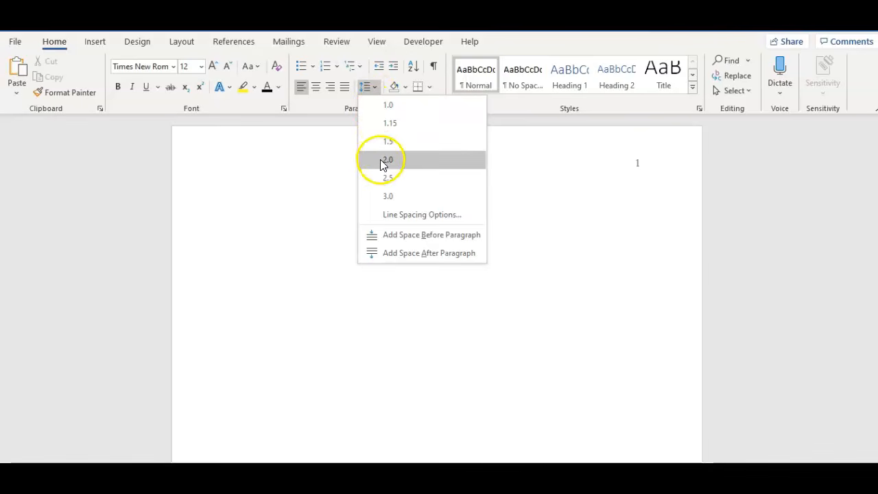
pyautogui.click(383, 165)
pyautogui.click(374, 87)
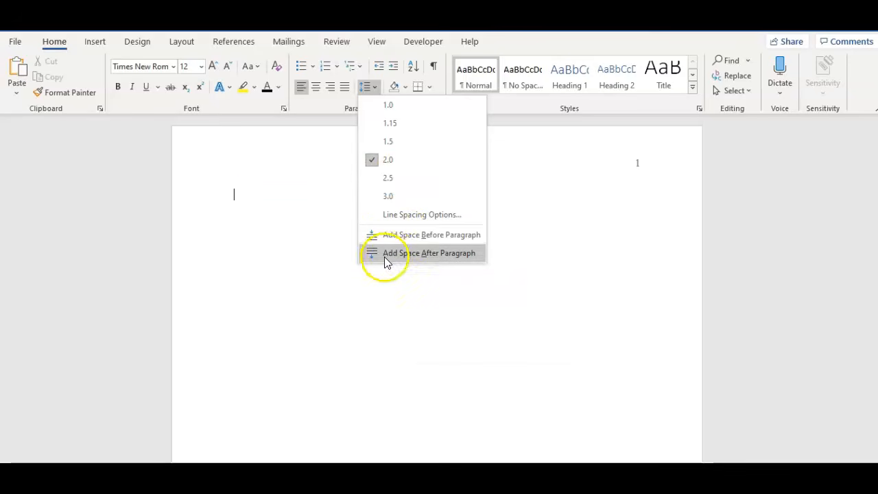
pyautogui.click(285, 200)
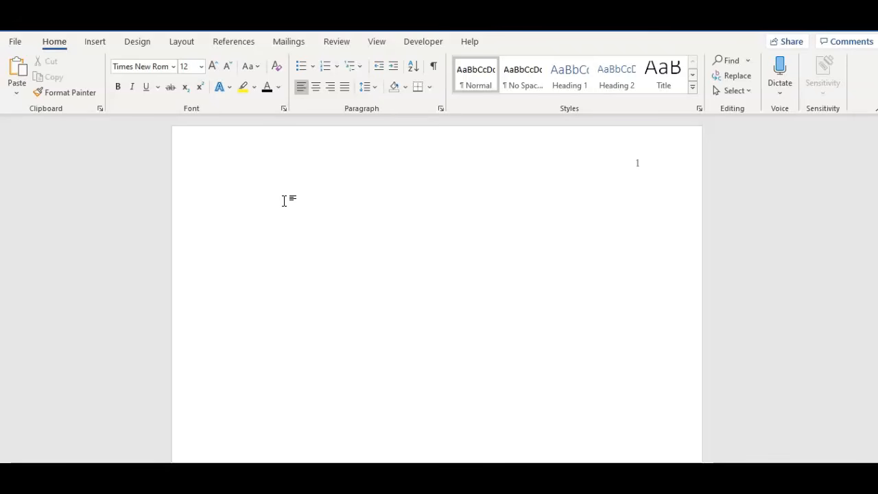
# Leave three blank lines at the top of the page and add the centered, bold title "Title in Title Casing"
pyautogui.press('Return')
pyautogui.click(315, 88)
pyautogui.click(118, 87)
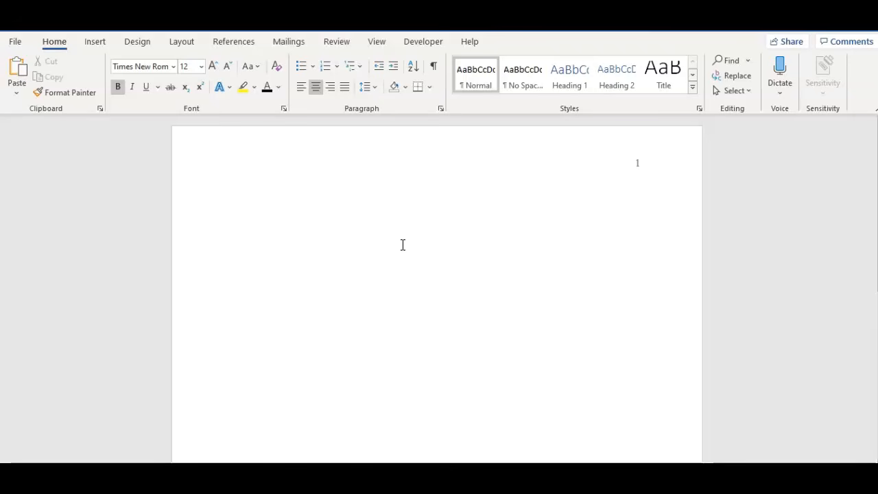
pyautogui.write('Title in Title Casing')
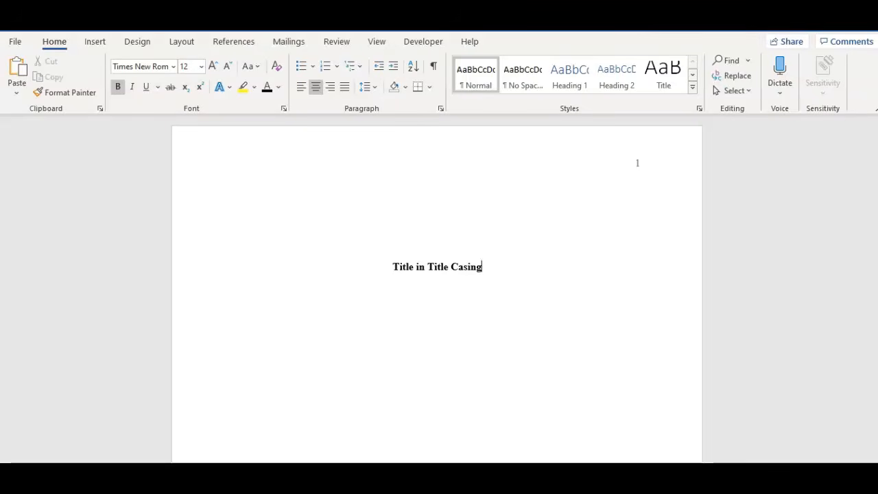
# Add the author's full name in regular, non-bold text on the line below the title
pyautogui.press('Return')
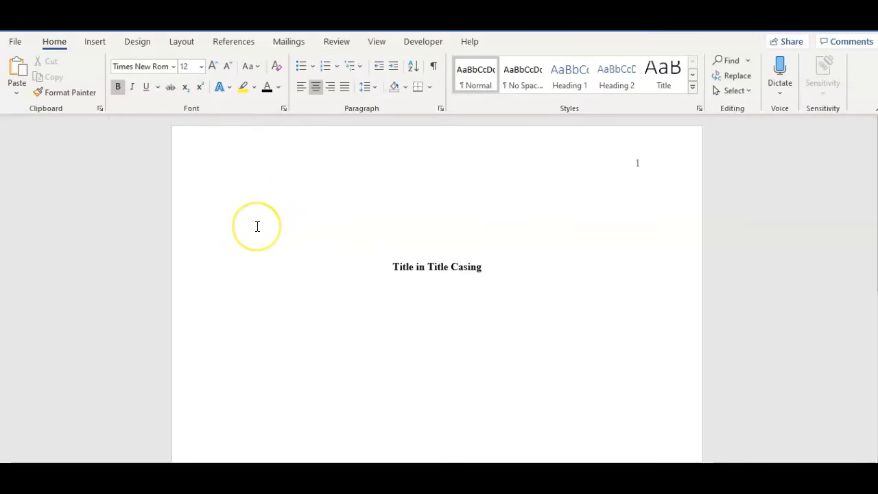
pyautogui.hotkey('ctrl', 'b')
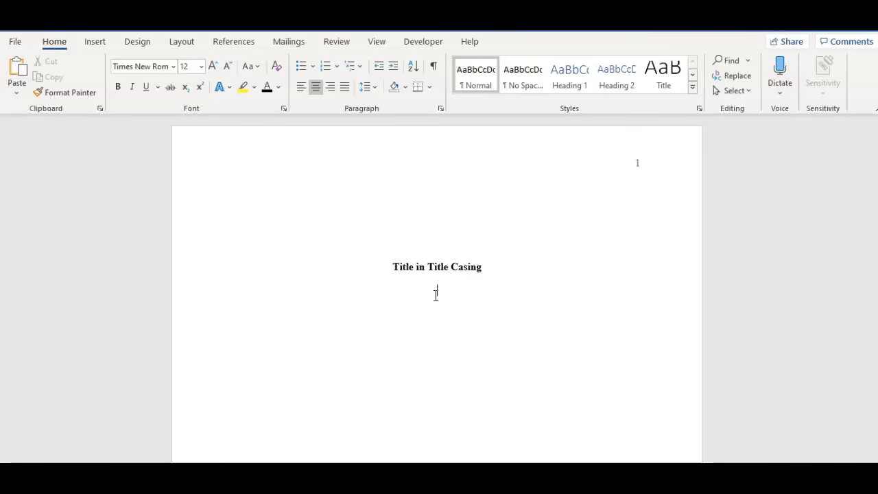
pyautogui.write('Jack B. Jones')
# Add the affiliation line "English Department, Western Kentucky University" below the author's name
pyautogui.press('Return')
pyautogui.write('English Department,')
pyautogui.write('Western K')
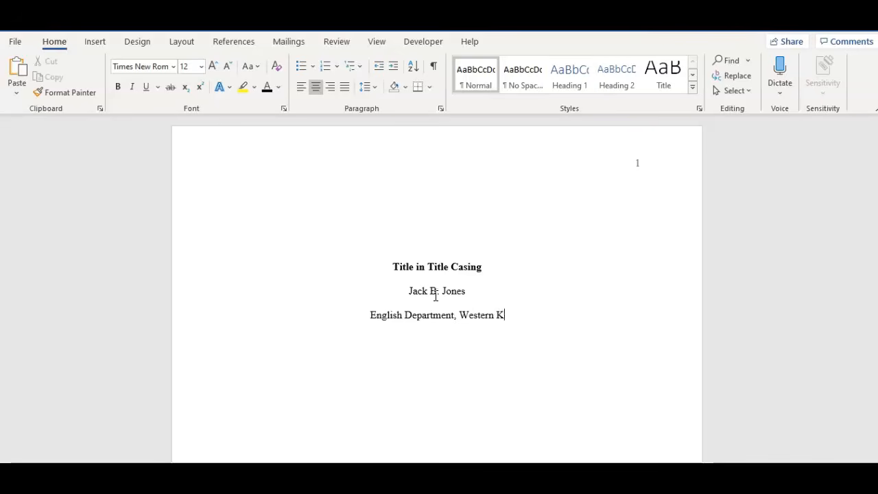
pyautogui.write('entuck')
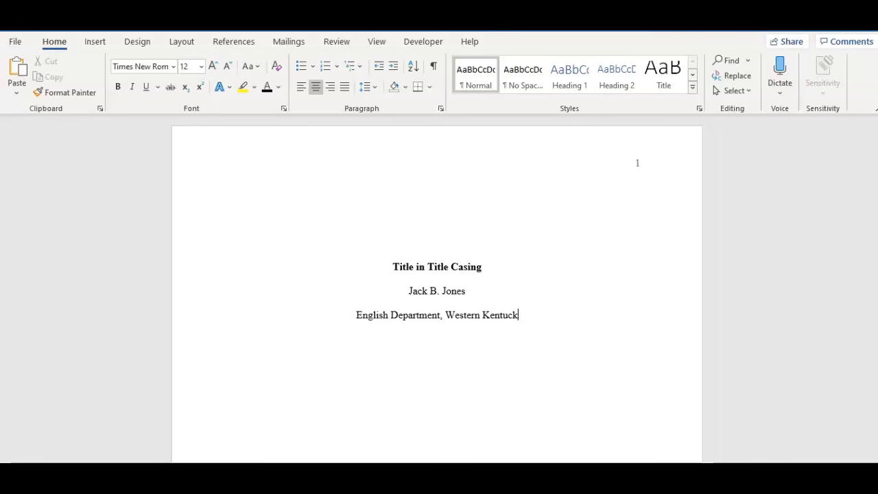
pyautogui.write('y University')
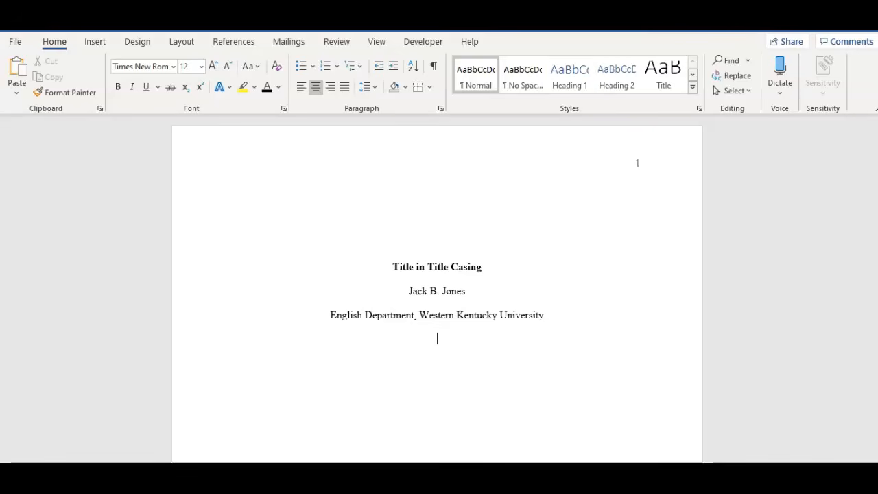
# Add the course line "ENG 300: Composition II" below the affiliation
pyautogui.write('ENG 300: Composition II')
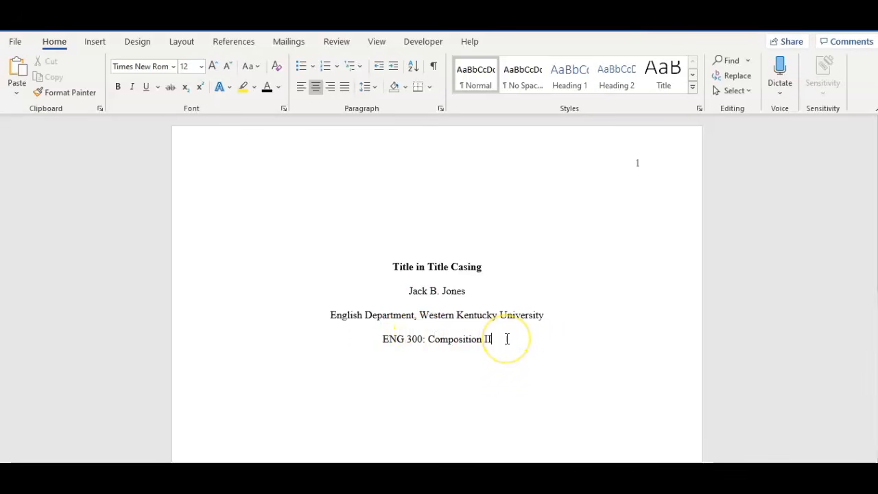
# Add the instructor's title and surname below the course line, followed by the date "April 14, 2020" on its own line
pyautogui.press('Return')
pyautogui.write('Dr. ')
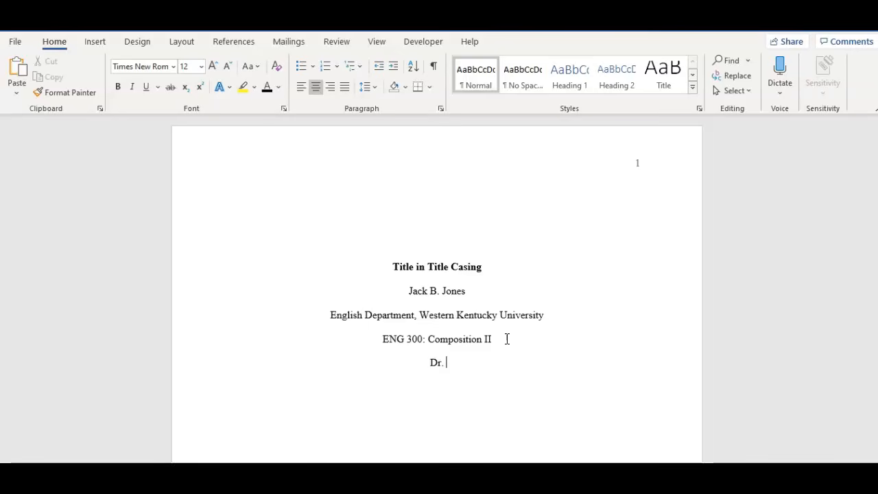
pyautogui.write('Adams')
pyautogui.press('Return')
pyautogui.write('April')
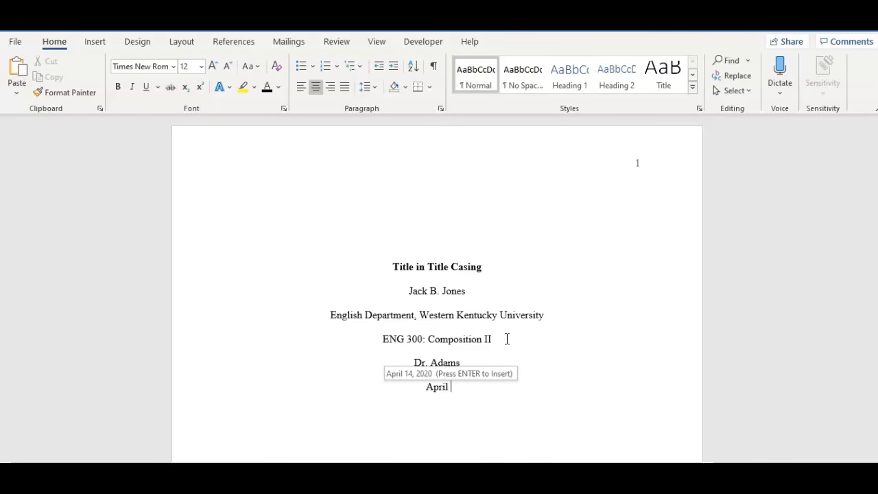
pyautogui.write(' 1')
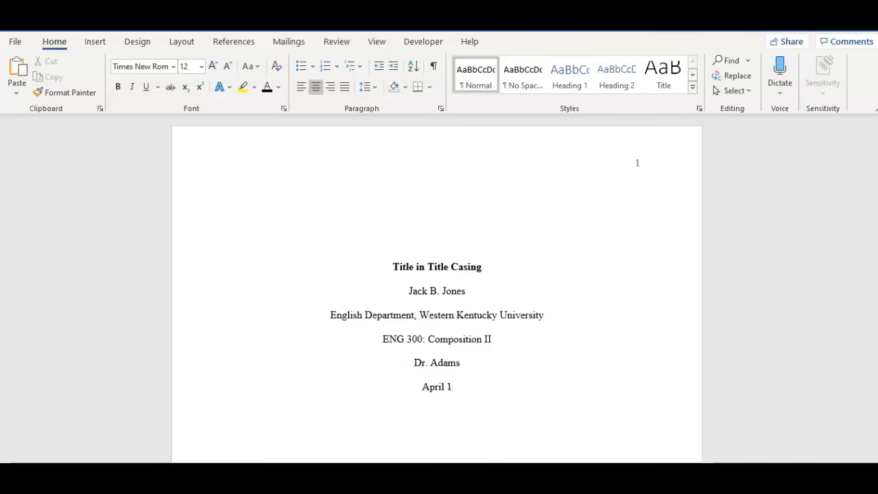
pyautogui.write('4, 2020')
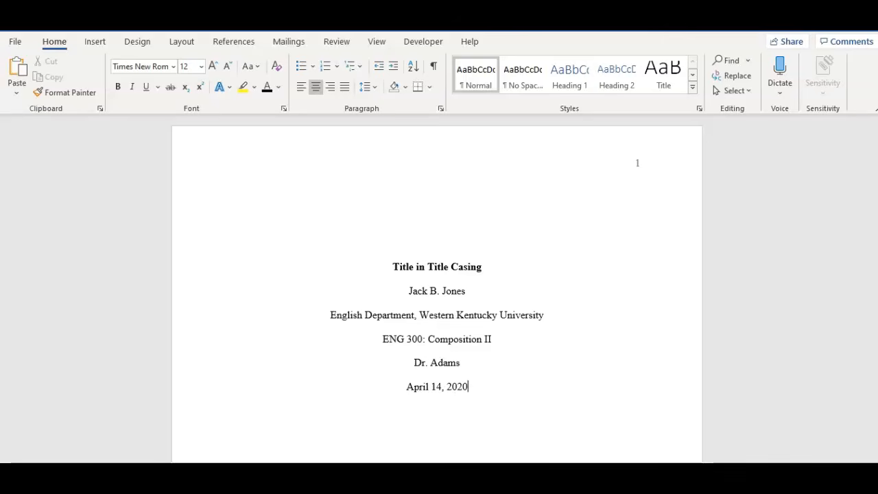